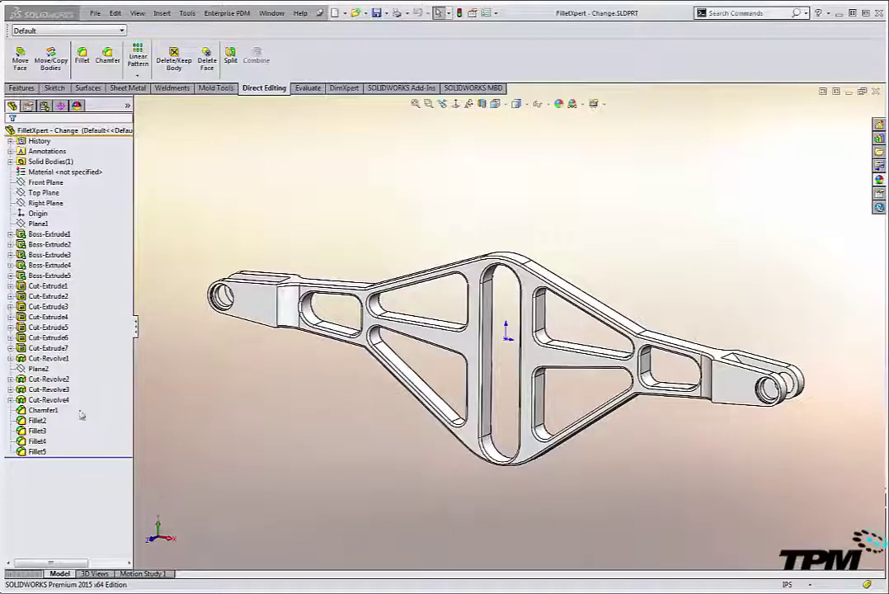
Review which faces the Fillet2, Fillet3, Fillet4 and Fillet5 features round.
{"action": "left_click", "coordinate": [38, 421]}
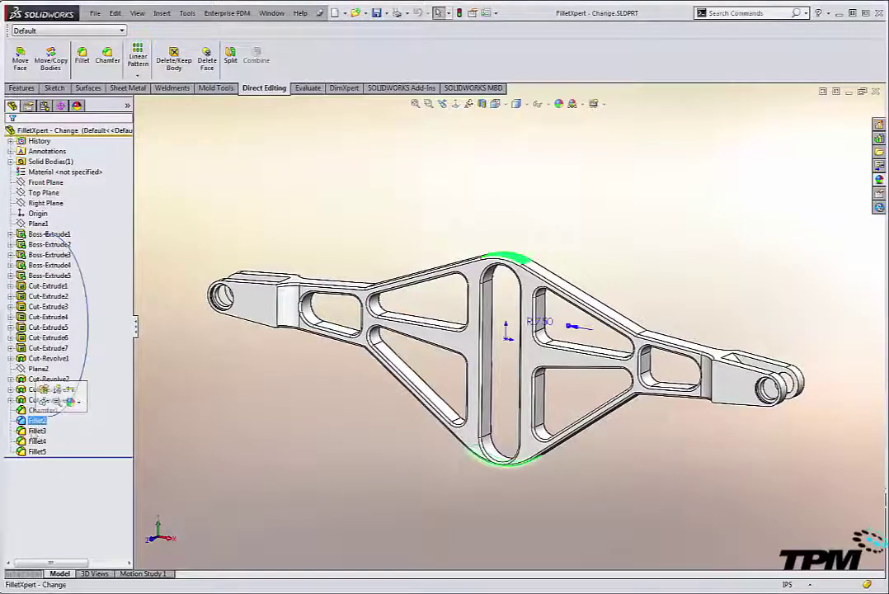
{"action": "left_click", "coordinate": [38, 431]}
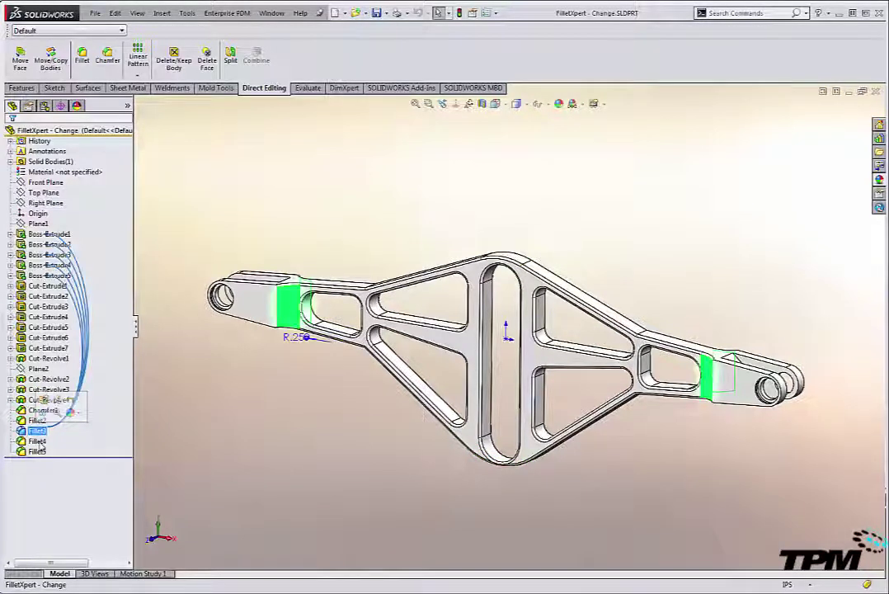
{"action": "left_click", "coordinate": [38, 441]}
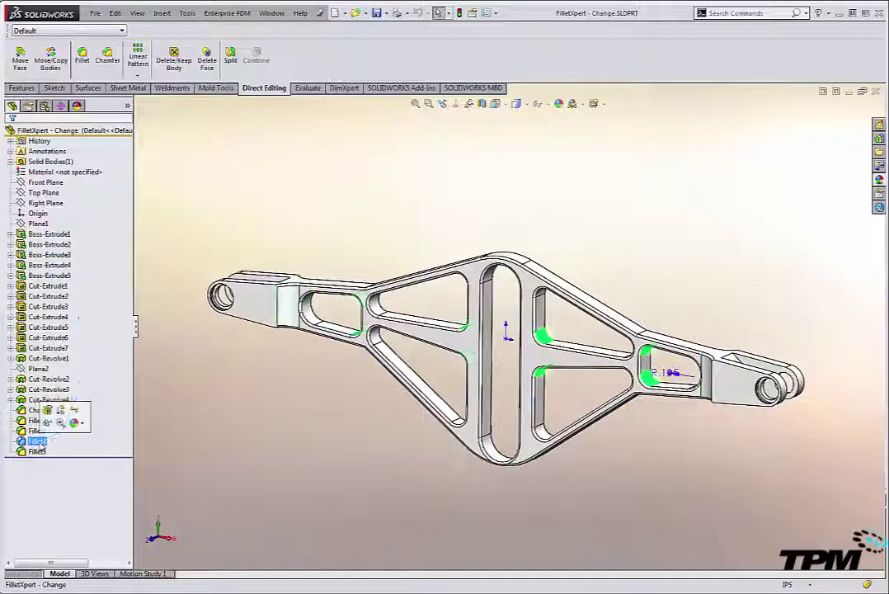
{"action": "left_click", "coordinate": [37, 452]}
Inspect the Fillet5 feature's parameters and preview, then close it without changes.
{"action": "left_click", "coordinate": [48, 430]}
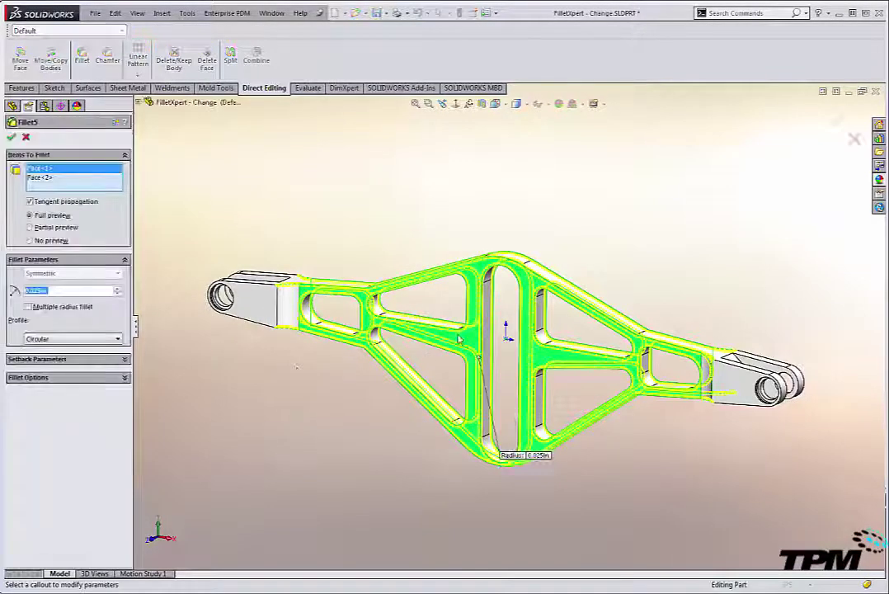
{"action": "middle_click_drag", "start_coordinate": [460, 338], "coordinate": [485, 327]}
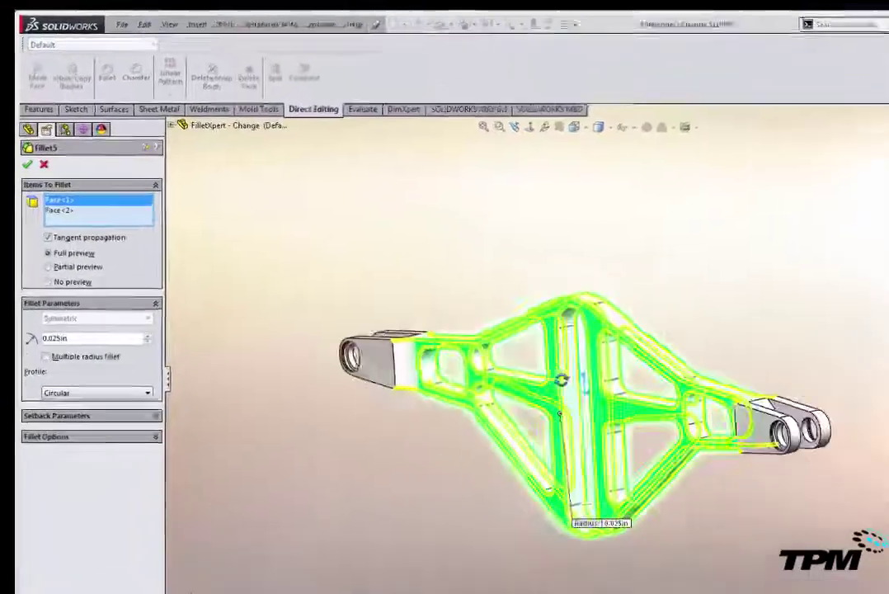
{"action": "middle_click_drag", "start_coordinate": [571, 386], "coordinate": [625, 387]}
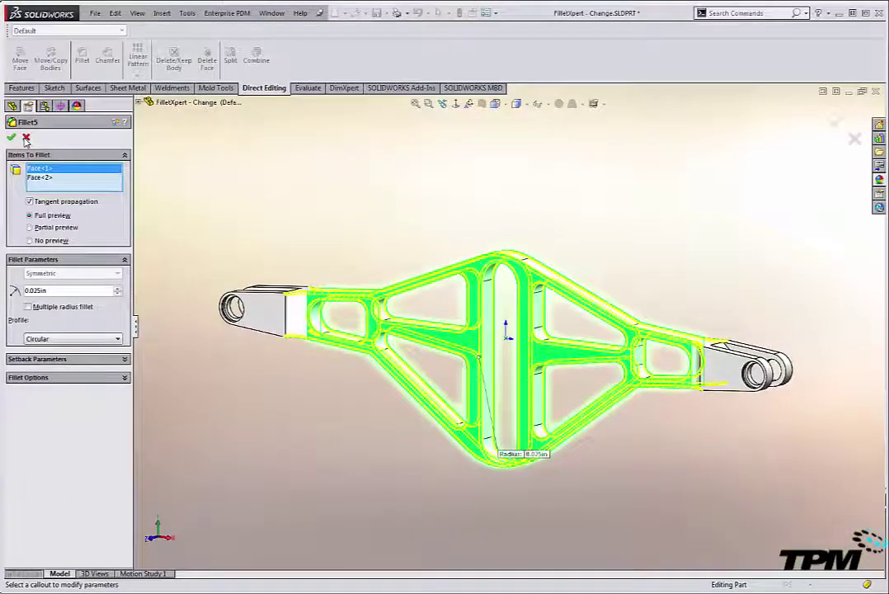
{"action": "left_click", "coordinate": [26, 138]}
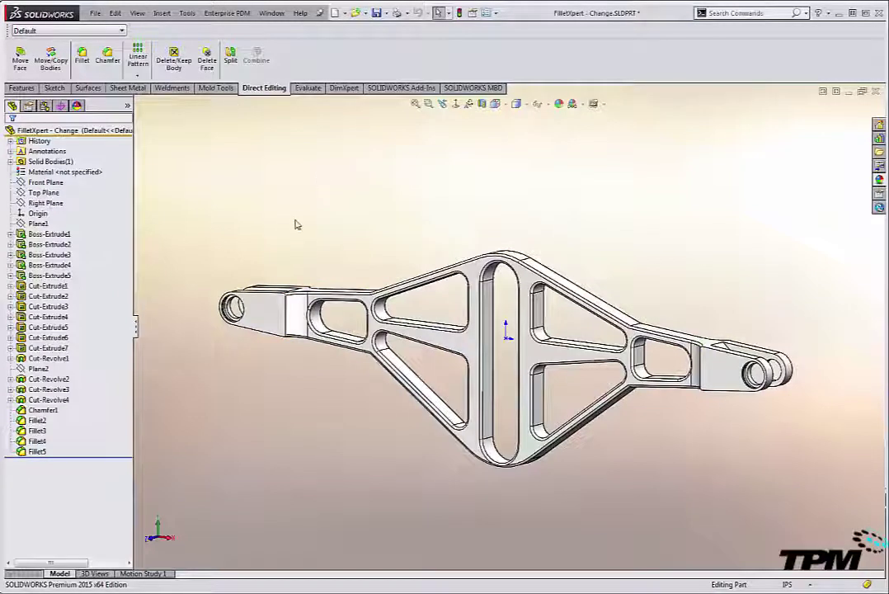
Start a new fillet in FilletXpert mode on the Change tab.
{"action": "key", "text": "s"}
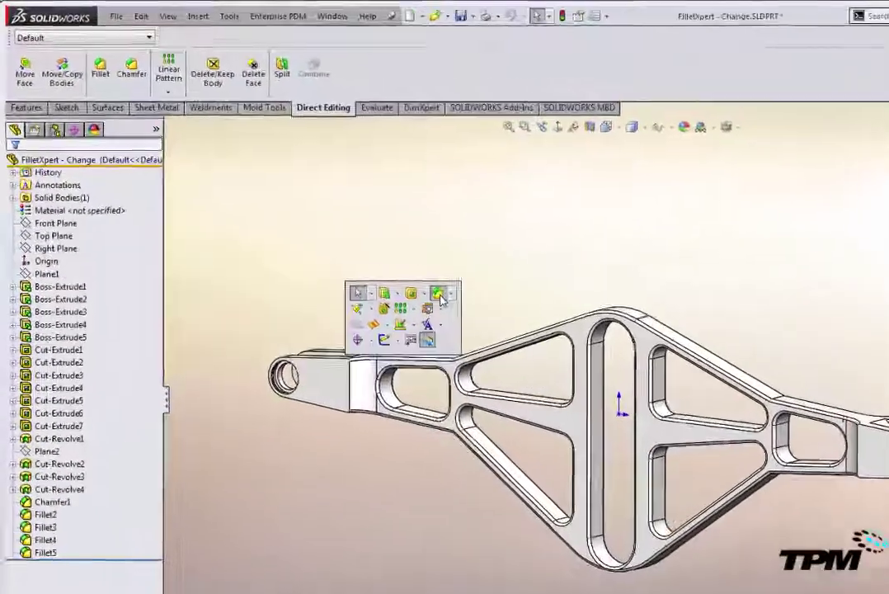
{"action": "left_click", "coordinate": [358, 241]}
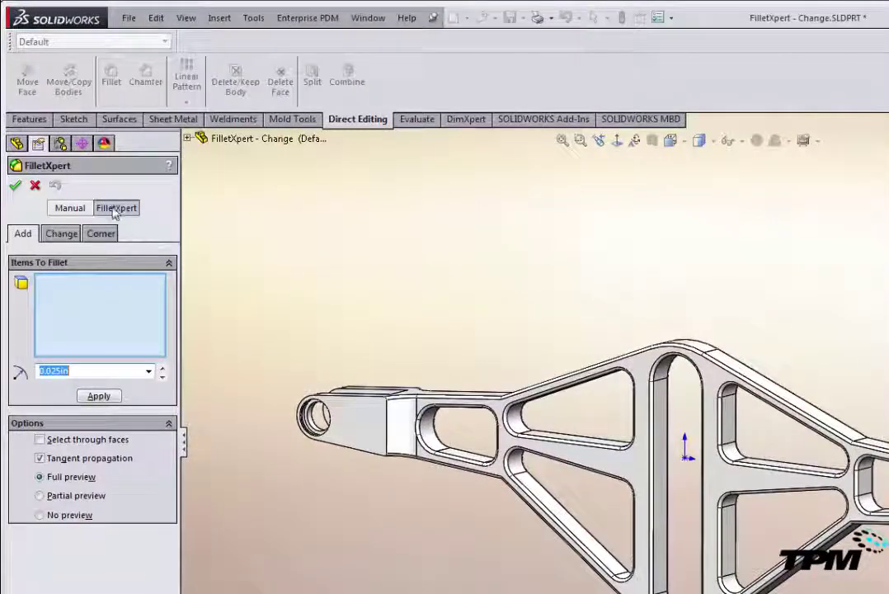
{"action": "left_click", "coordinate": [71, 208]}
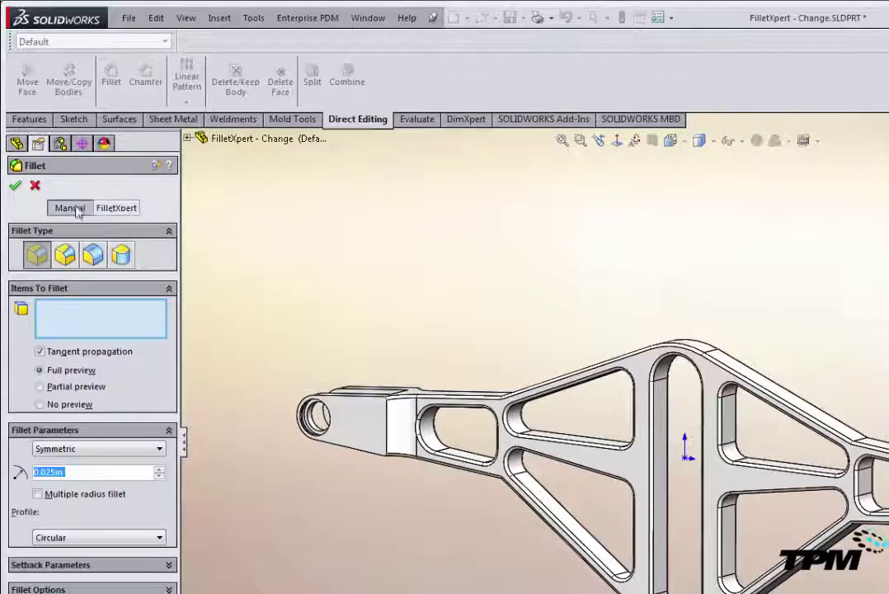
{"action": "left_click", "coordinate": [129, 213]}
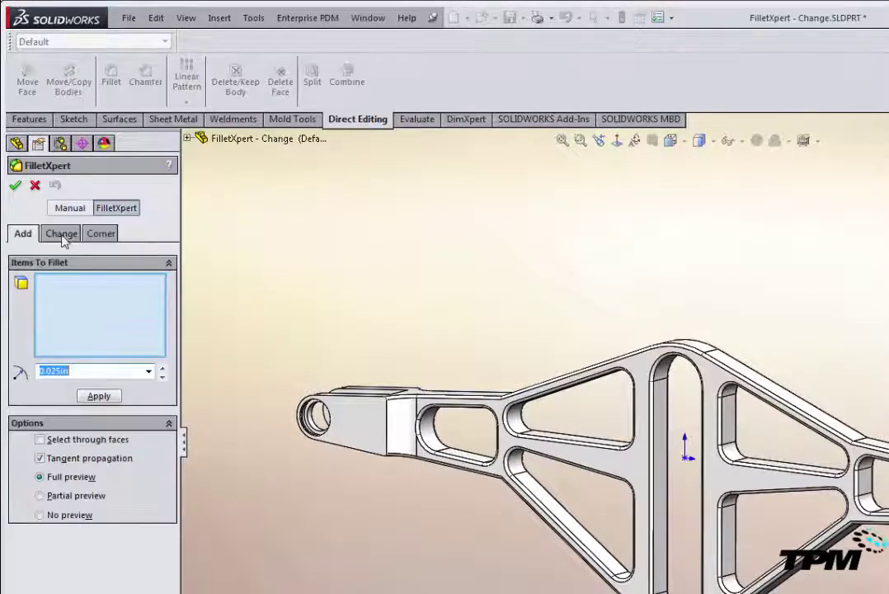
{"action": "left_click", "coordinate": [58, 236]}
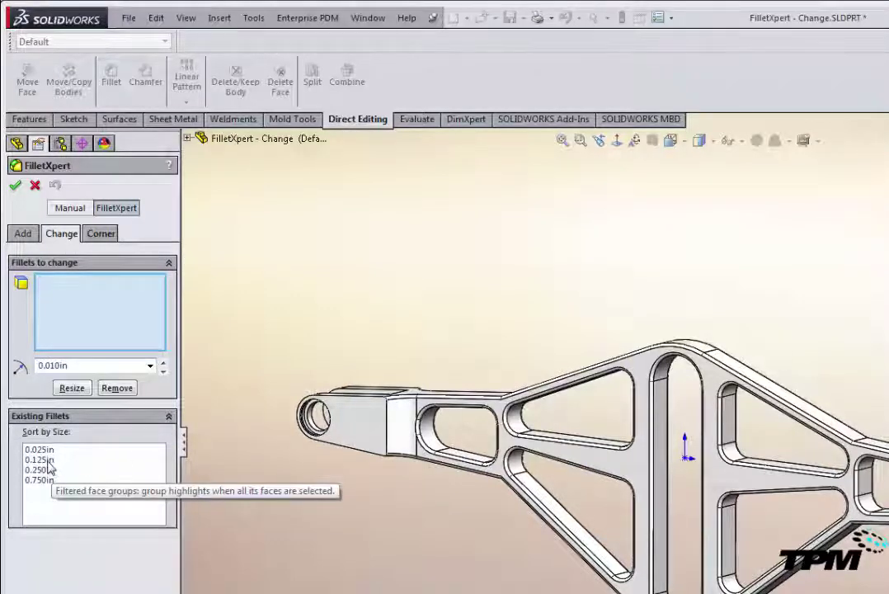
List the existing fillets by size, selecting the 0.125, 0.250 and 0.750in groups.
{"action": "left_click", "coordinate": [47, 462]}
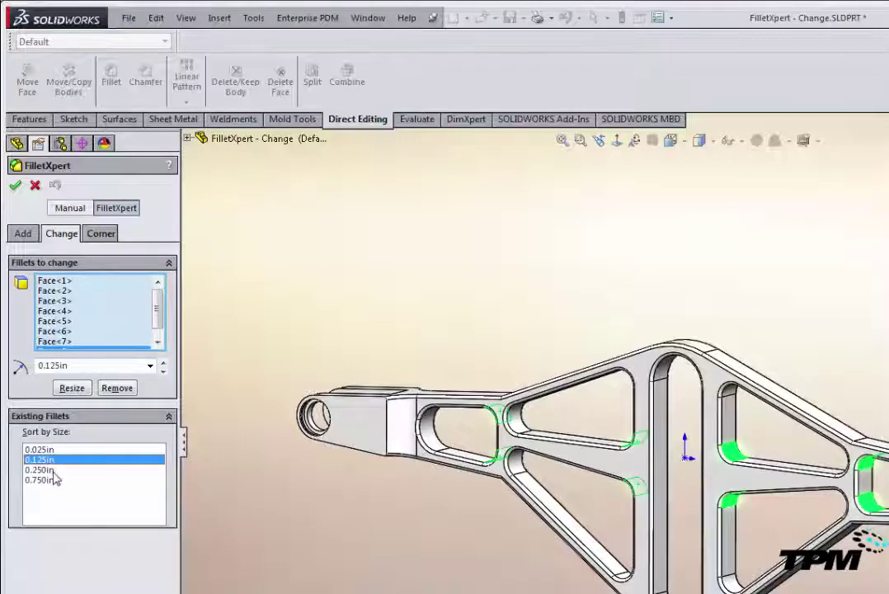
{"action": "left_click", "coordinate": [50, 472], "text": "ctrl"}
{"action": "left_click", "coordinate": [50, 470]}
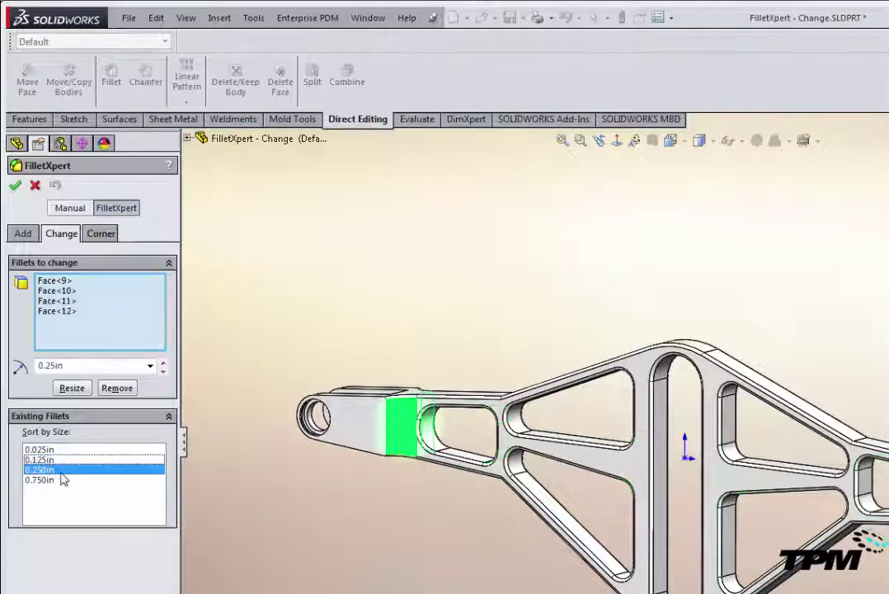
{"action": "left_click", "coordinate": [47, 466]}
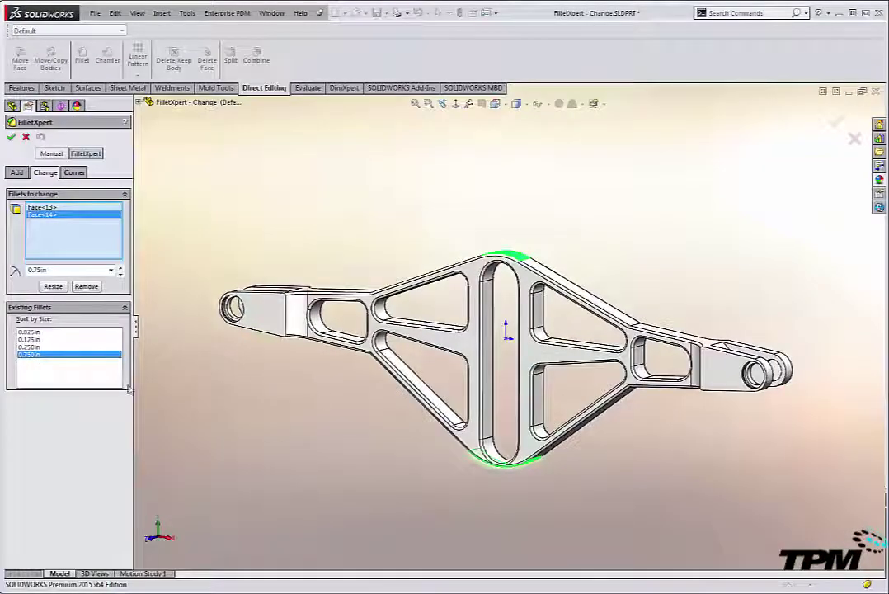
Clear the change list, pick the bottom 0.750in fillet face and resize it to .5 (0.500in).
{"action": "middle_click_drag", "start_coordinate": [310, 407], "coordinate": [272, 339]}
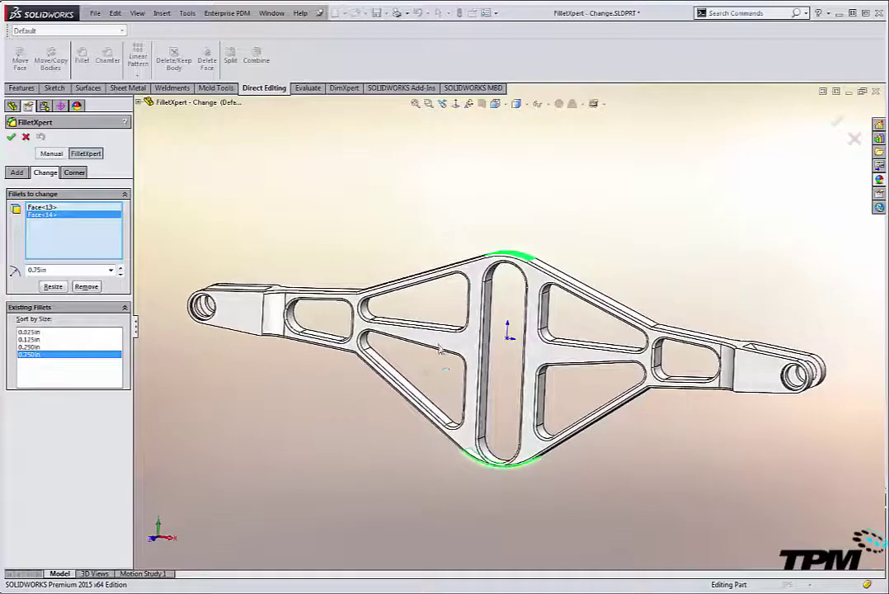
{"action": "middle_click_drag", "start_coordinate": [370, 294], "coordinate": [532, 297]}
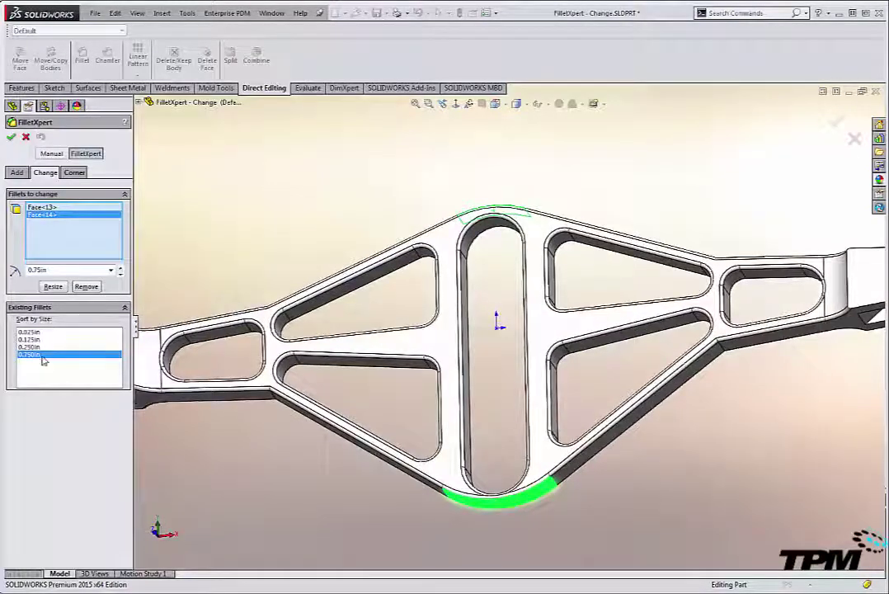
{"action": "left_click", "coordinate": [421, 412]}
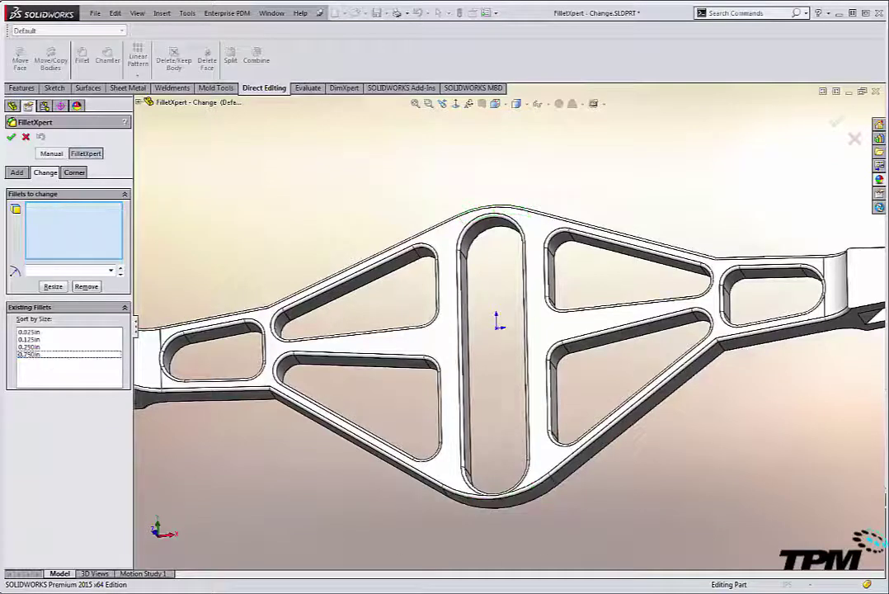
{"action": "left_click", "coordinate": [512, 507]}
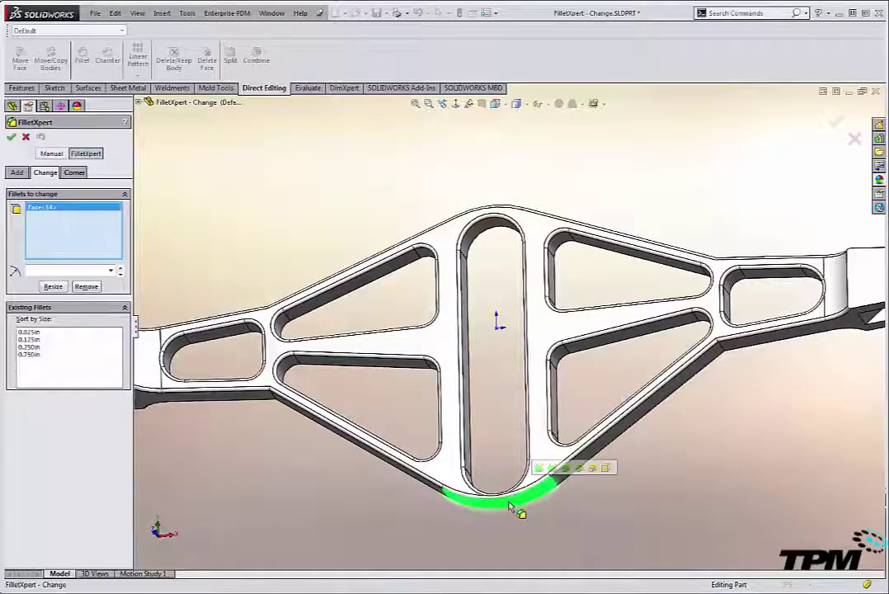
{"action": "left_click", "coordinate": [69, 270]}
{"action": "type", "text": ".5"}
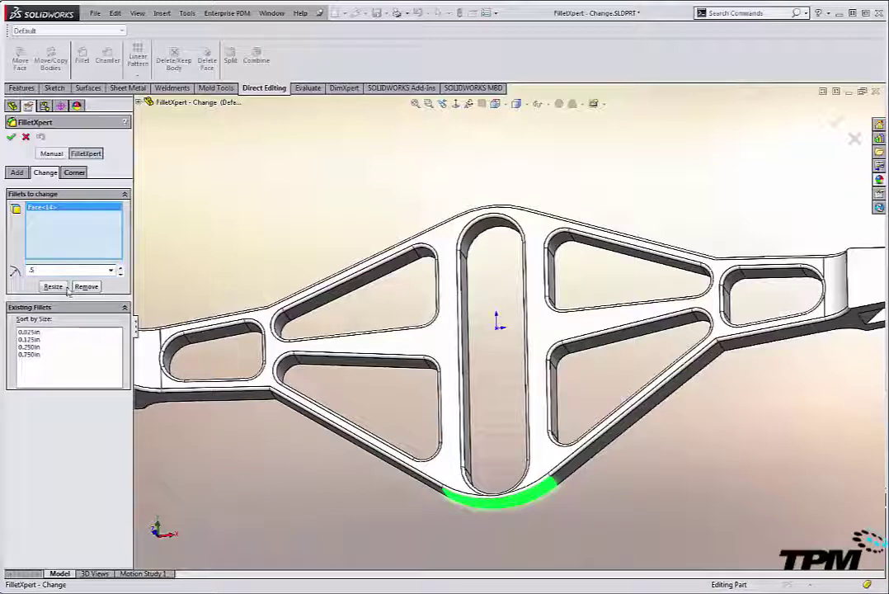
{"action": "left_click", "coordinate": [54, 287]}
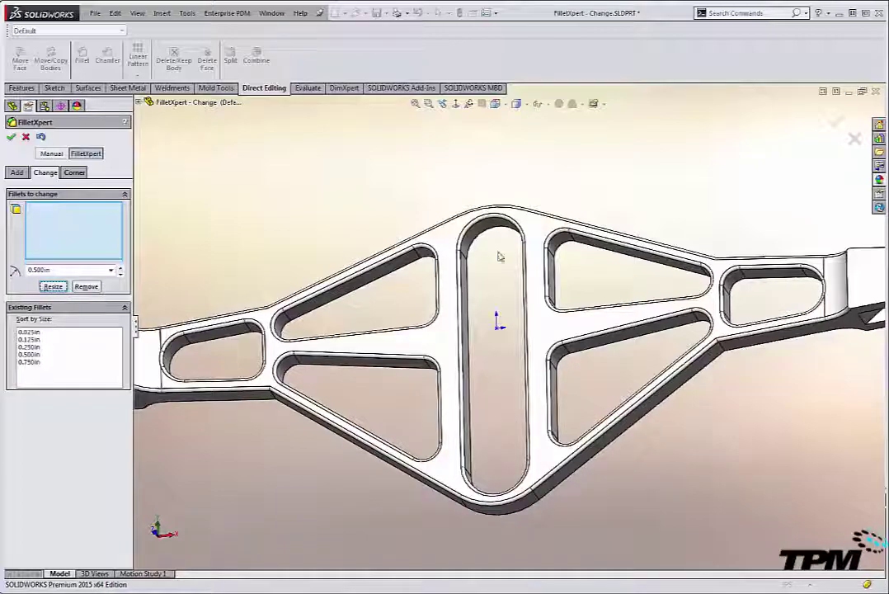
Select the four 0.250in neck fillets and resize them all to 0.200in.
{"action": "middle_click_drag", "start_coordinate": [498, 256], "coordinate": [459, 353]}
{"action": "middle_click_drag", "start_coordinate": [509, 318], "coordinate": [519, 321]}
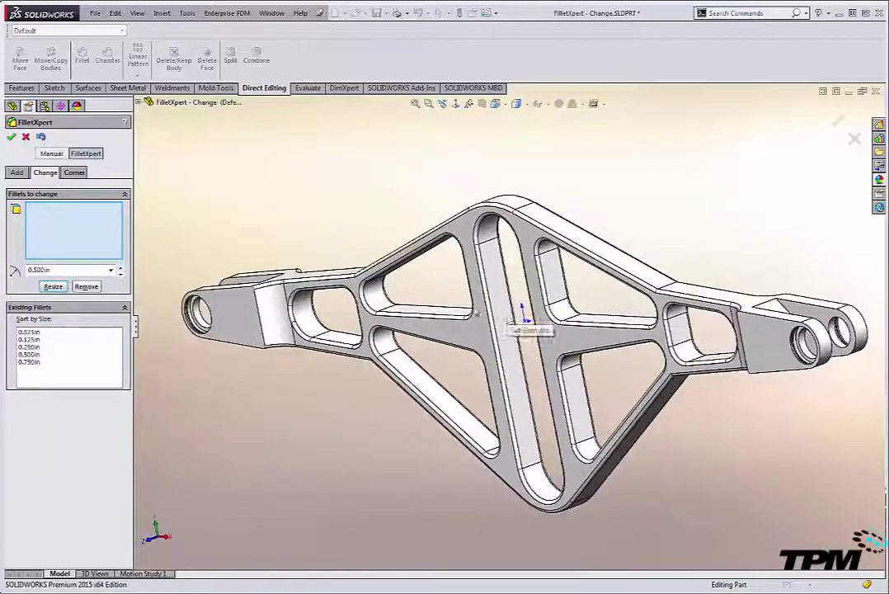
{"action": "left_click", "coordinate": [28, 347]}
{"action": "middle_click_drag", "start_coordinate": [192, 321], "coordinate": [205, 320]}
{"action": "double_click", "coordinate": [62, 269]}
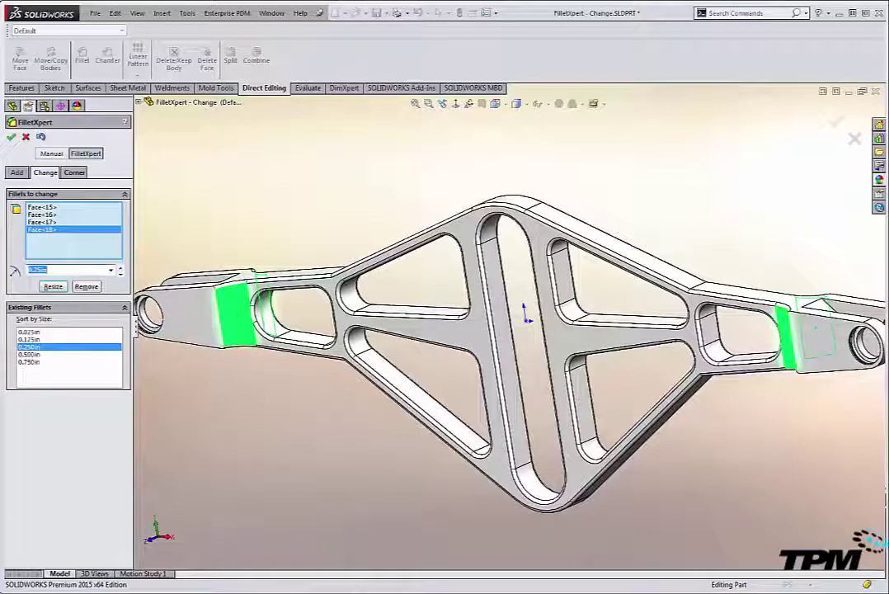
{"action": "type", "text": "3"}
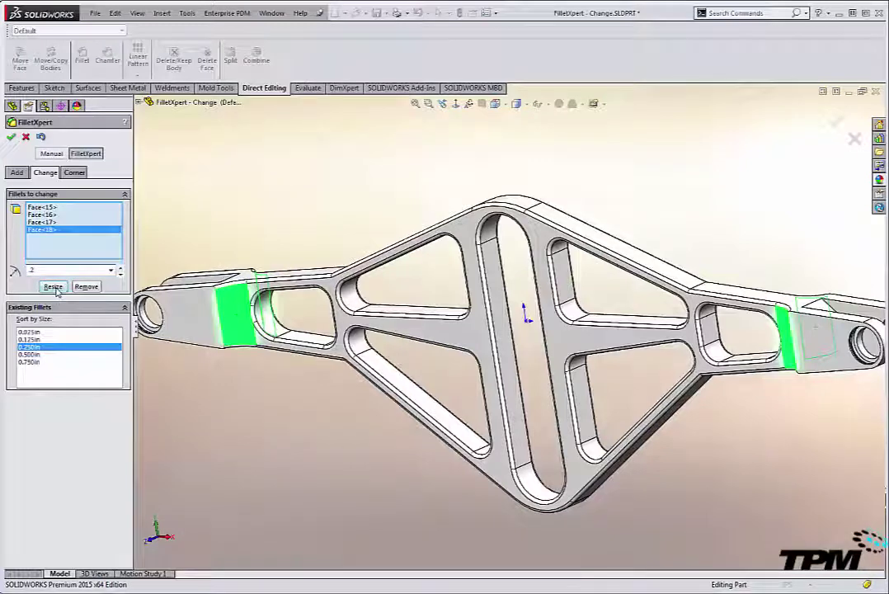
{"action": "left_click", "coordinate": [52, 287]}
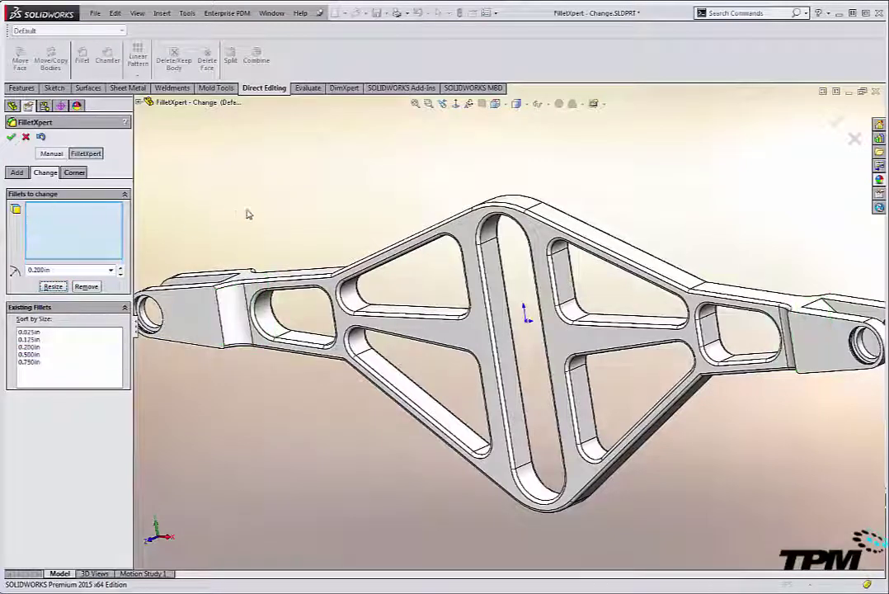
{"action": "scroll", "coordinate": [304, 322], "scroll_direction": "down", "scroll_amount": 2}
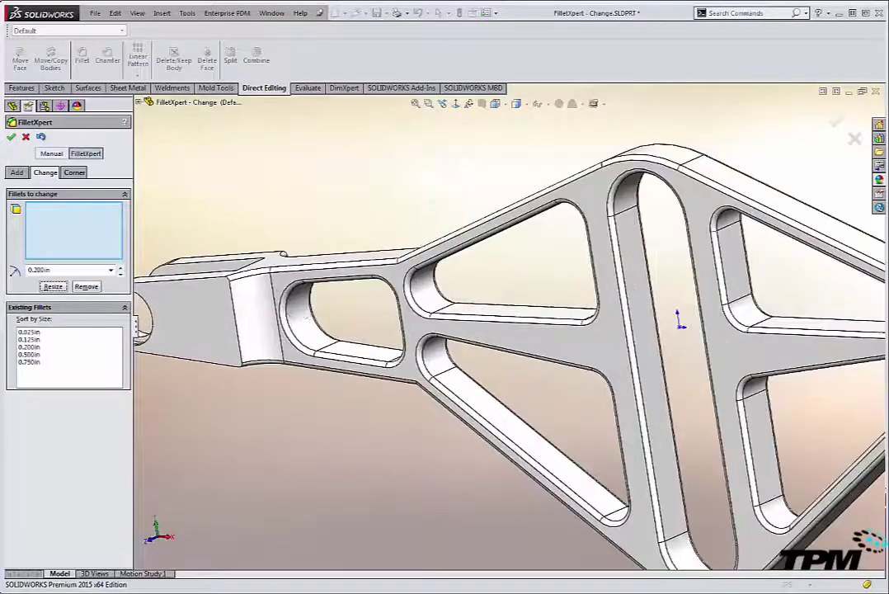
{"action": "scroll", "coordinate": [471, 320], "scroll_direction": "up", "scroll_amount": 3}
{"action": "middle_click_drag", "start_coordinate": [530, 312], "coordinate": [503, 312]}
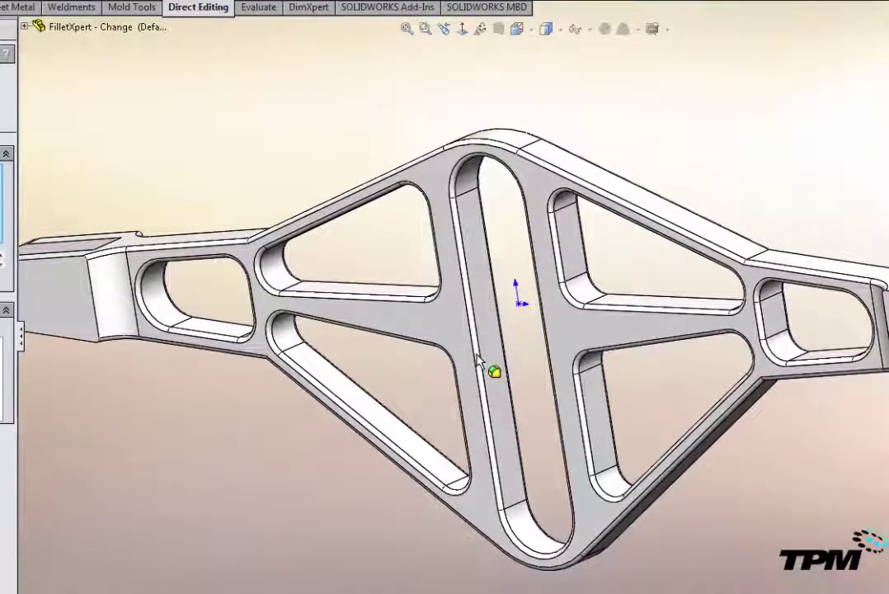
Select the full loop of fillet faces inside the central slot and remove them.
{"action": "left_click", "coordinate": [478, 360]}
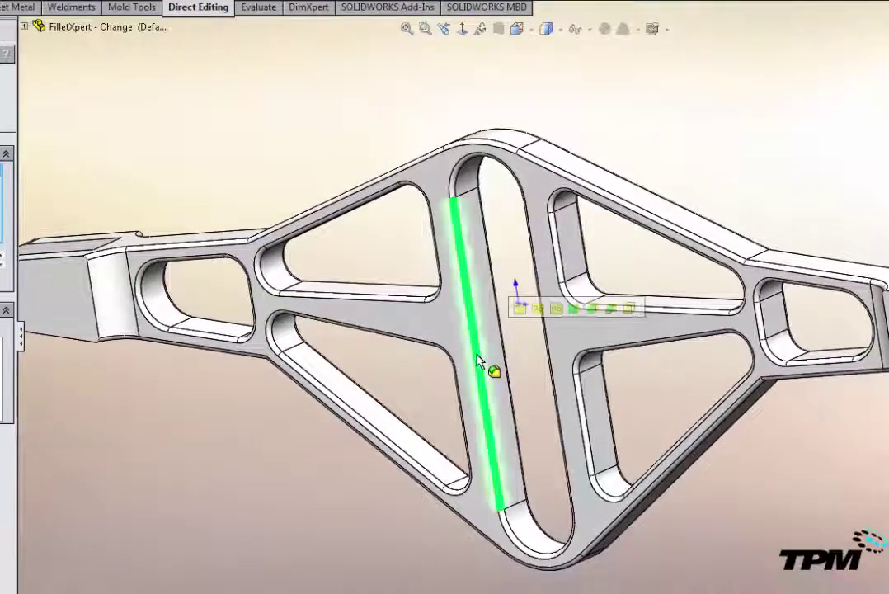
{"action": "left_click", "coordinate": [556, 310]}
{"action": "middle_click_drag", "start_coordinate": [517, 347], "coordinate": [528, 301]}
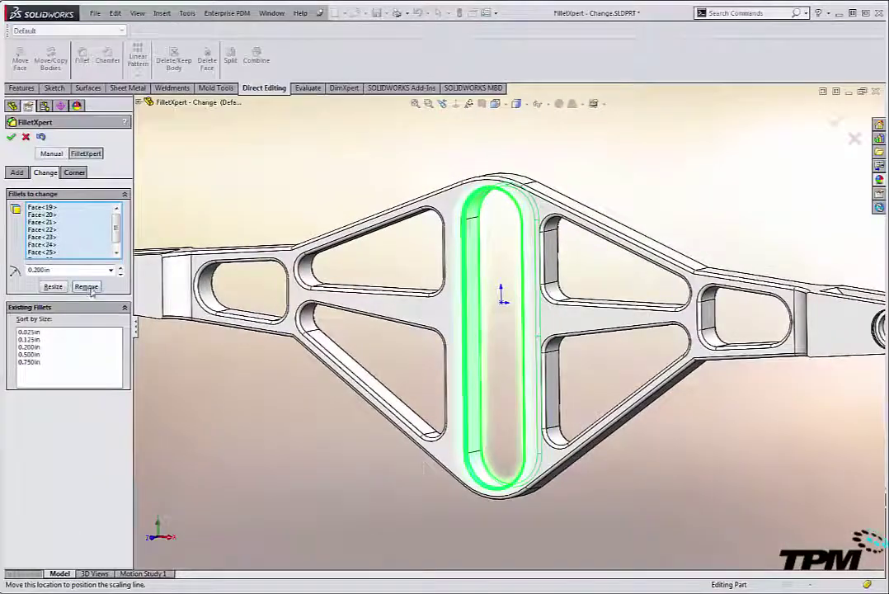
{"action": "left_click", "coordinate": [87, 289]}
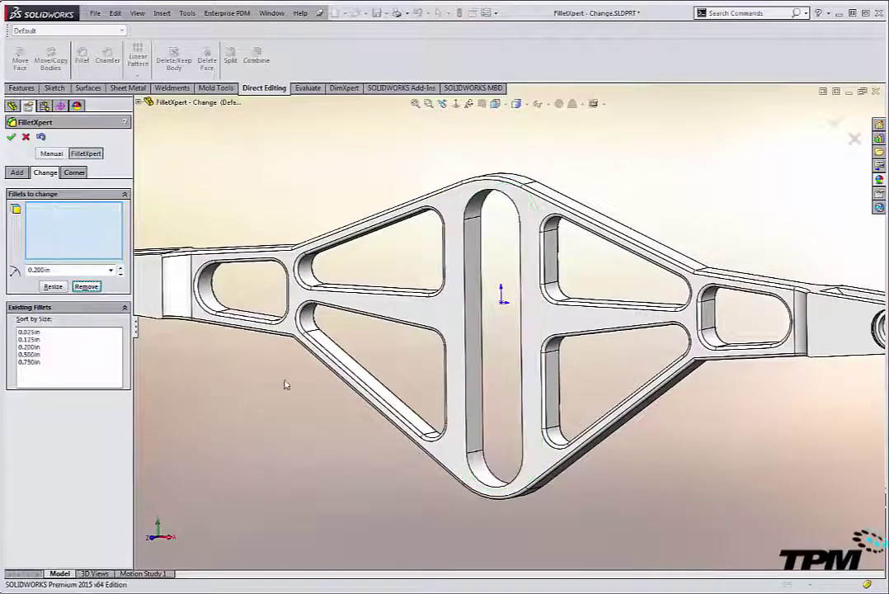
{"action": "scroll", "coordinate": [509, 352], "scroll_direction": "down", "scroll_amount": 3}
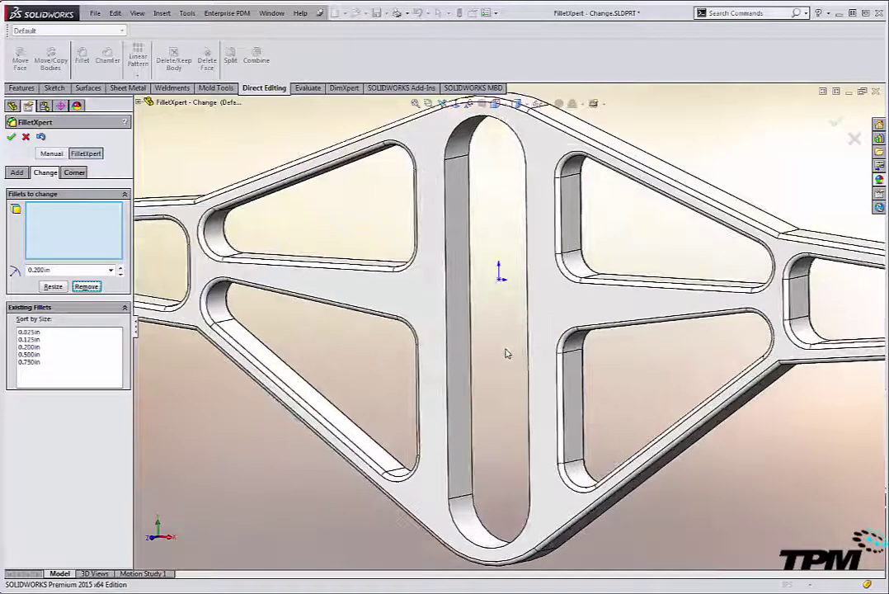
{"action": "scroll", "coordinate": [506, 353], "scroll_direction": "up", "scroll_amount": 5}
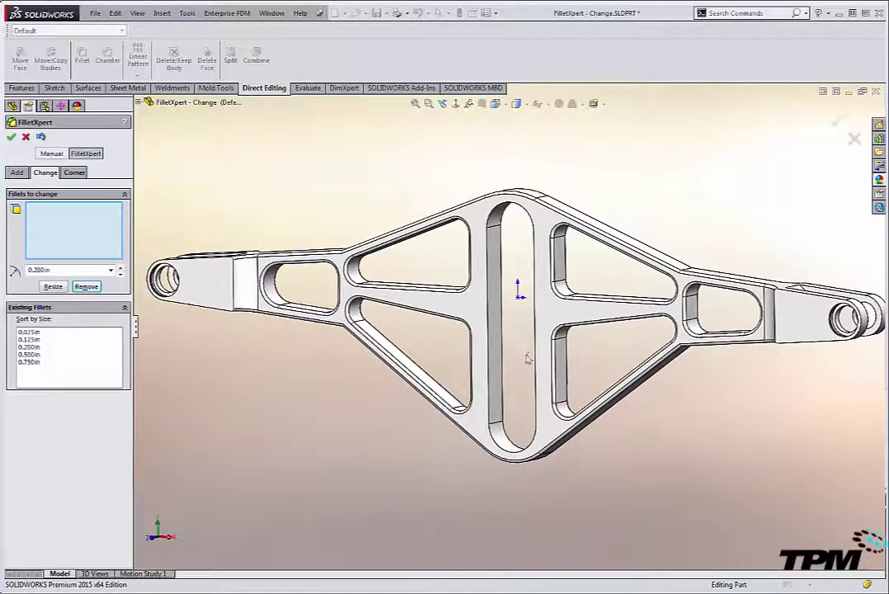
{"action": "scroll", "coordinate": [519, 353], "scroll_direction": "up", "scroll_amount": 2}
{"action": "scroll", "coordinate": [393, 356], "scroll_direction": "up", "scroll_amount": 1}
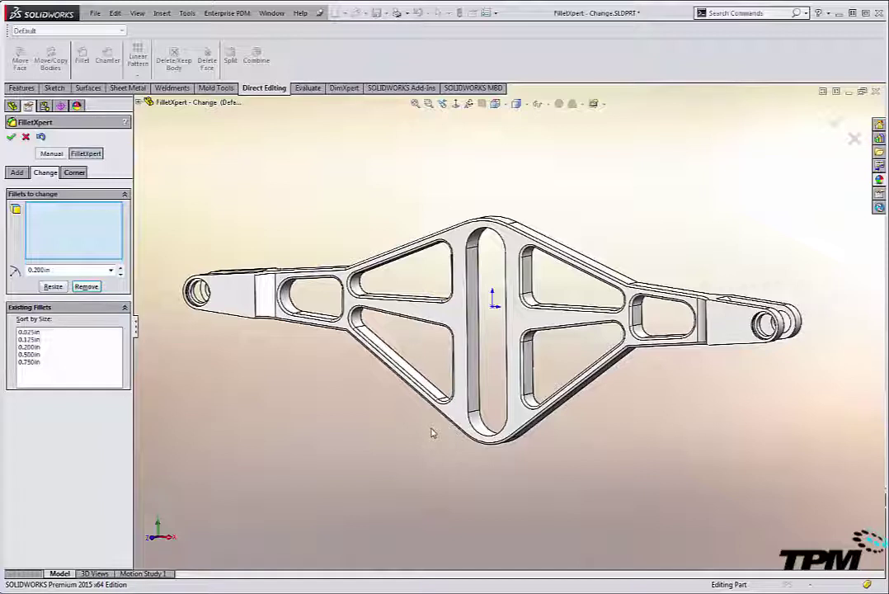
Accept the FilletXpert changes and check the edges rounded by Fillet2 and the new Fillet6.
{"action": "left_click", "coordinate": [11, 138]}
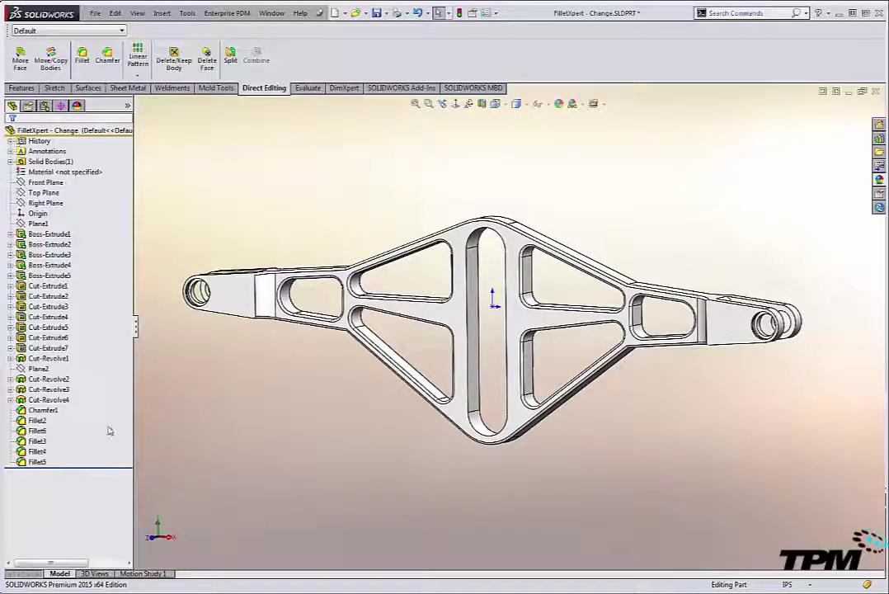
{"action": "left_click", "coordinate": [37, 421]}
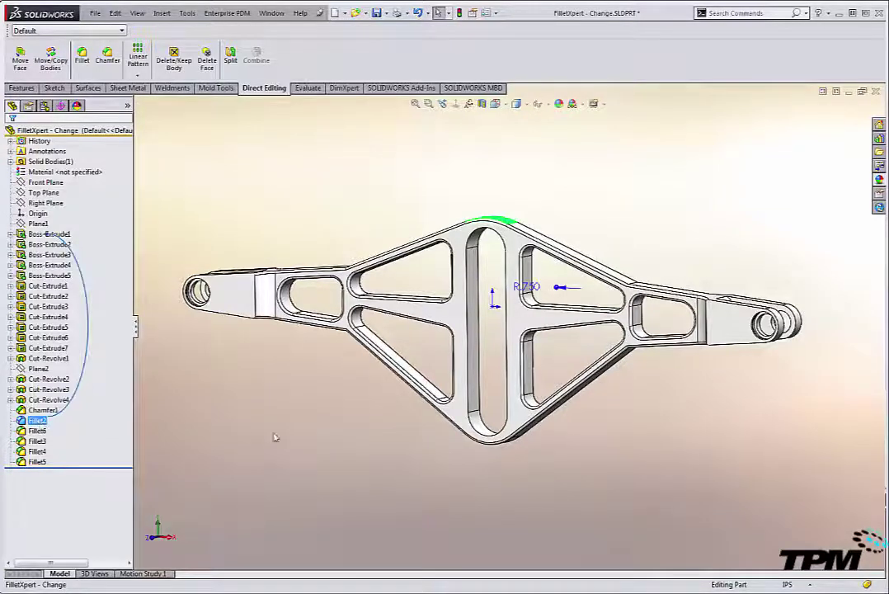
{"action": "middle_click_drag", "start_coordinate": [275, 438], "coordinate": [256, 464]}
{"action": "left_click", "coordinate": [37, 430]}
{"action": "middle_click_drag", "start_coordinate": [201, 435], "coordinate": [302, 334]}
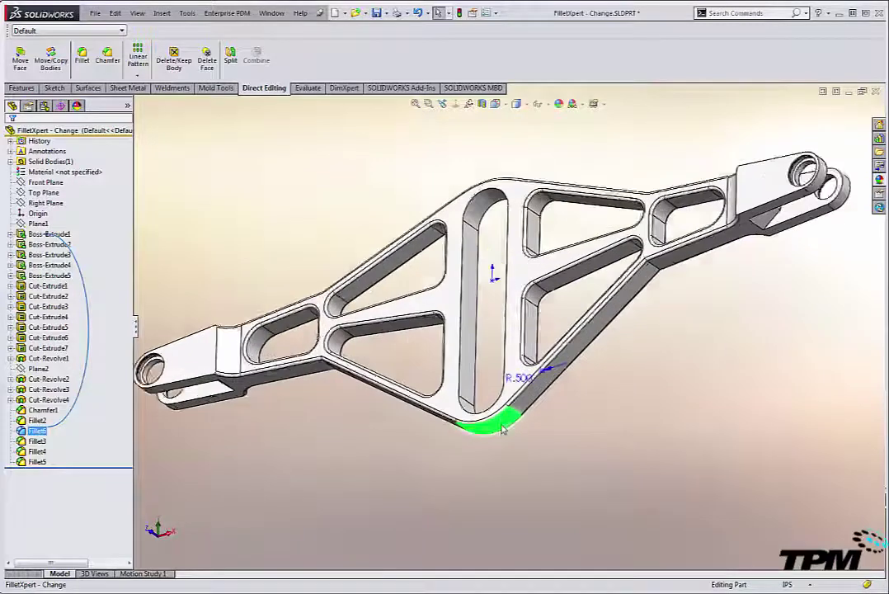
{"action": "scroll", "coordinate": [503, 429], "scroll_direction": "down", "scroll_amount": 2}
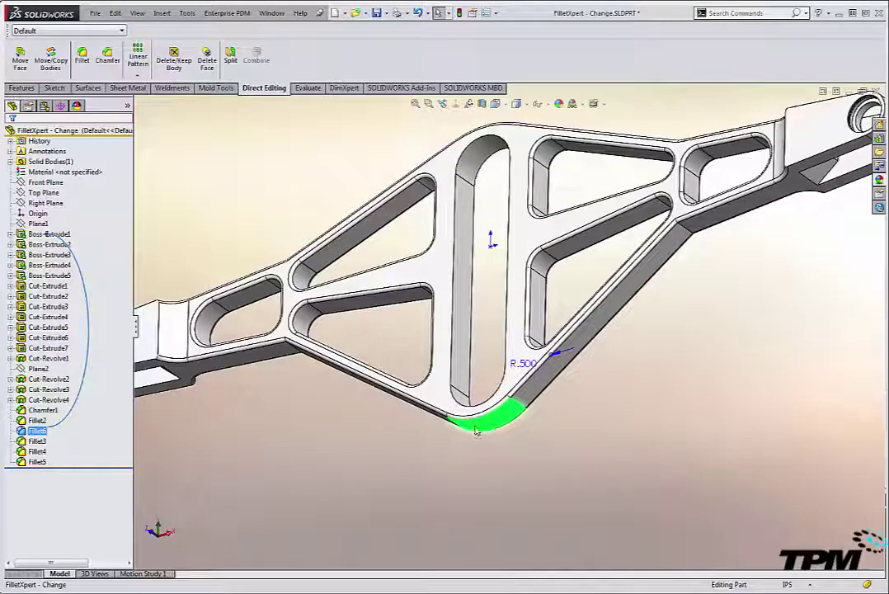
Compare the faces rounded by Fillet2, Fillet3, Fillet4 and Fillet5.
{"action": "left_click", "coordinate": [37, 420]}
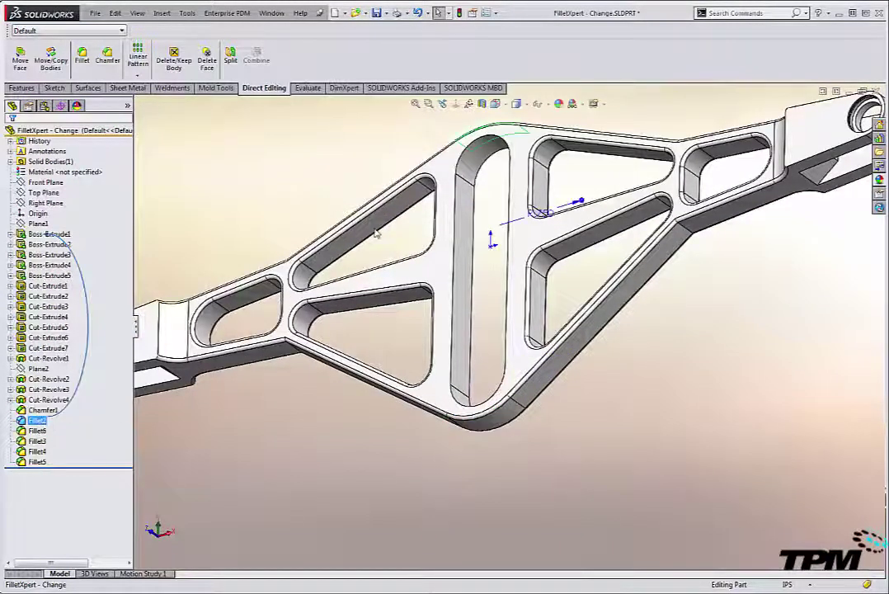
{"action": "left_click", "coordinate": [37, 441]}
{"action": "key", "text": "f"}
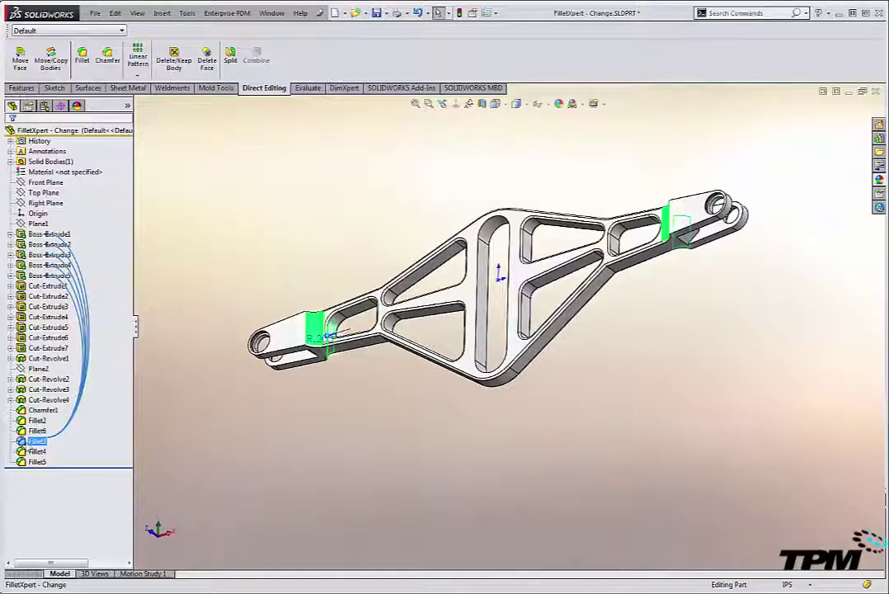
{"action": "left_click", "coordinate": [37, 452]}
{"action": "middle_click_drag", "start_coordinate": [423, 377], "coordinate": [429, 462]}
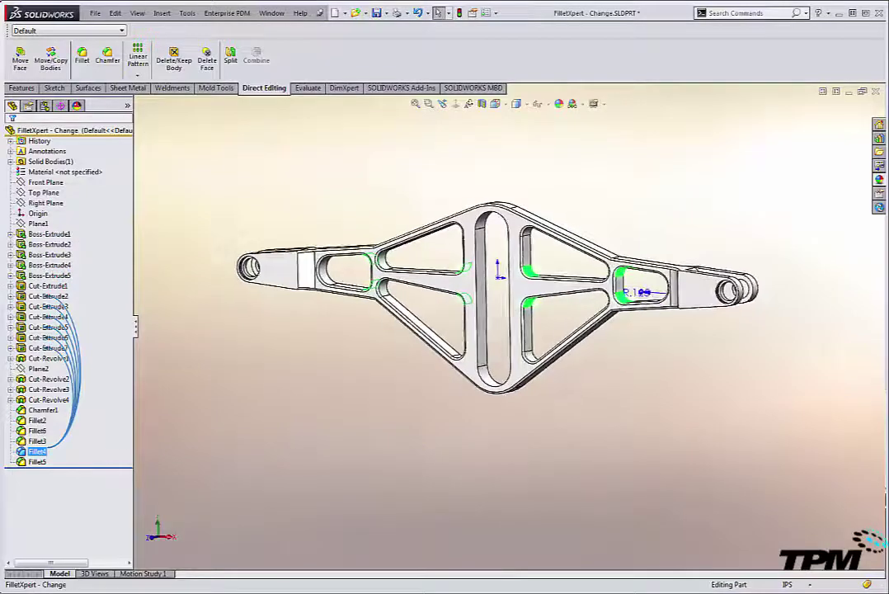
{"action": "left_click", "coordinate": [33, 463]}
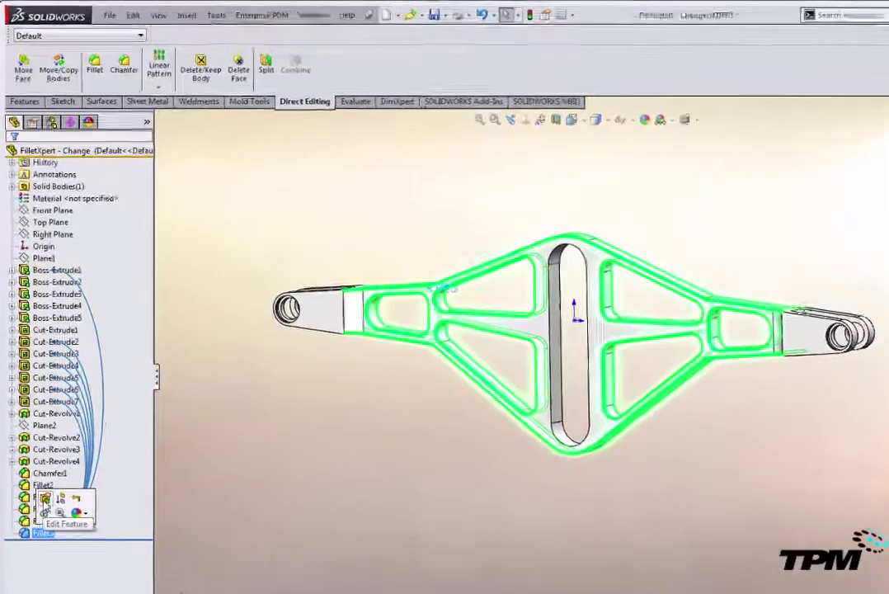
{"action": "left_click", "coordinate": [38, 443]}
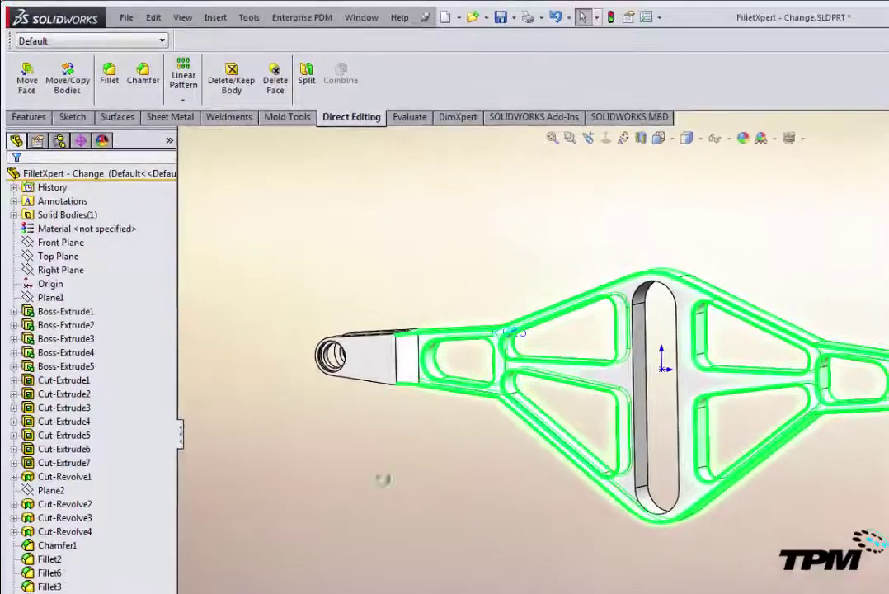
{"action": "scroll", "coordinate": [548, 477], "scroll_direction": "up", "scroll_amount": 3}
{"action": "scroll", "coordinate": [568, 450], "scroll_direction": "down", "scroll_amount": 5}
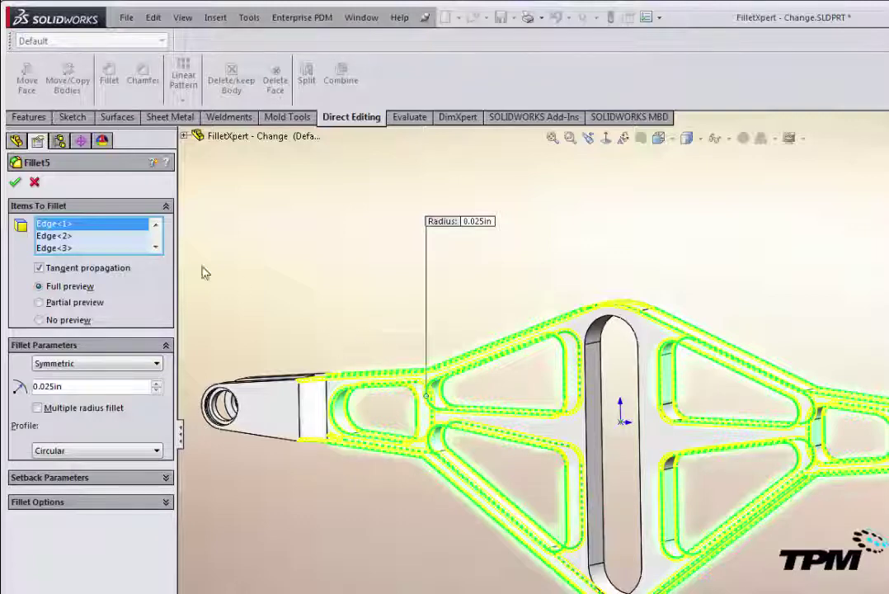
{"action": "left_click", "coordinate": [132, 236]}
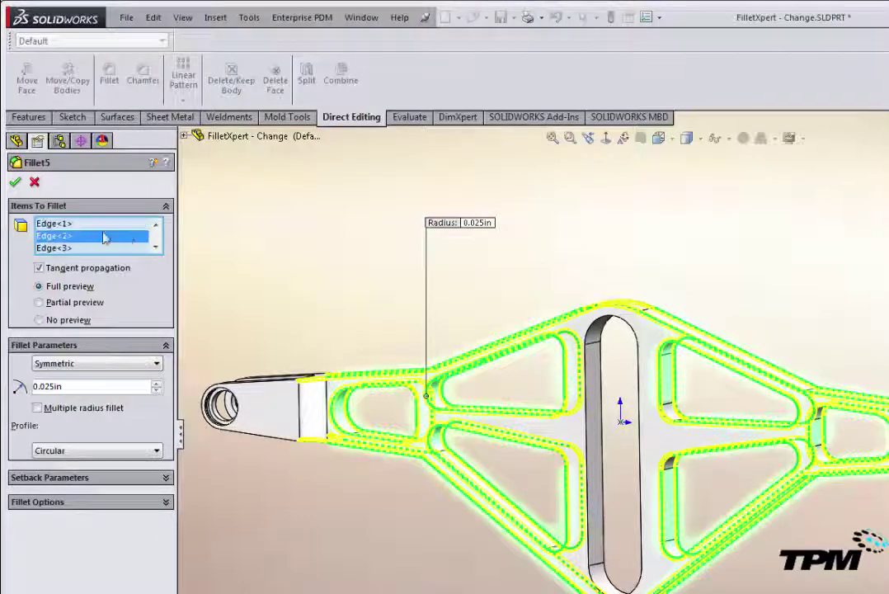
{"action": "left_click", "coordinate": [155, 247]}
{"action": "left_click", "coordinate": [155, 247]}
{"action": "left_click", "coordinate": [124, 237]}
{"action": "left_click", "coordinate": [129, 230]}
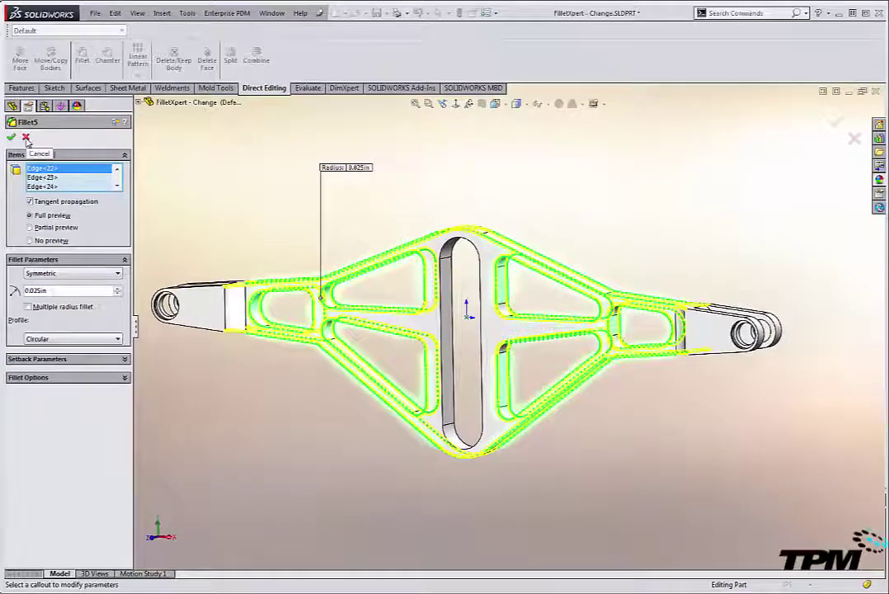
{"action": "left_click", "coordinate": [26, 139]}
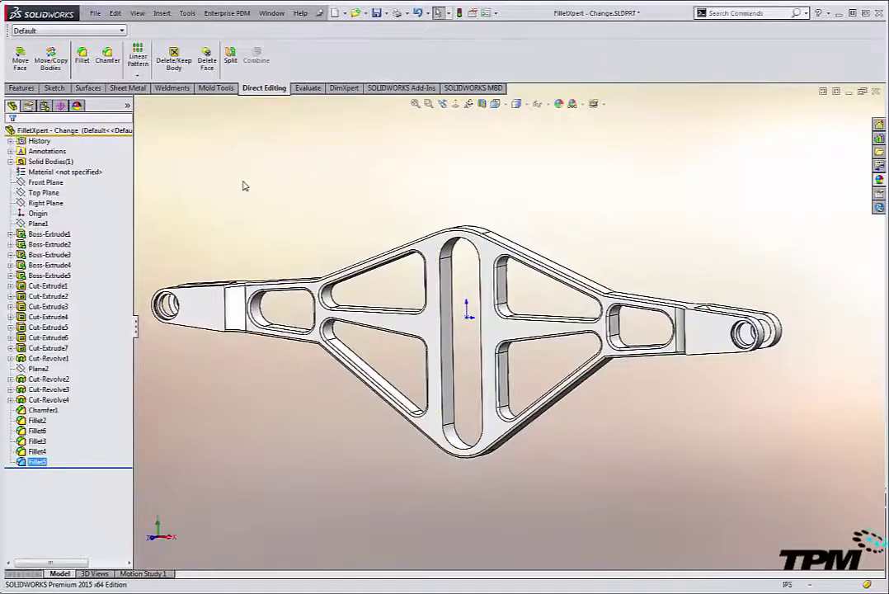